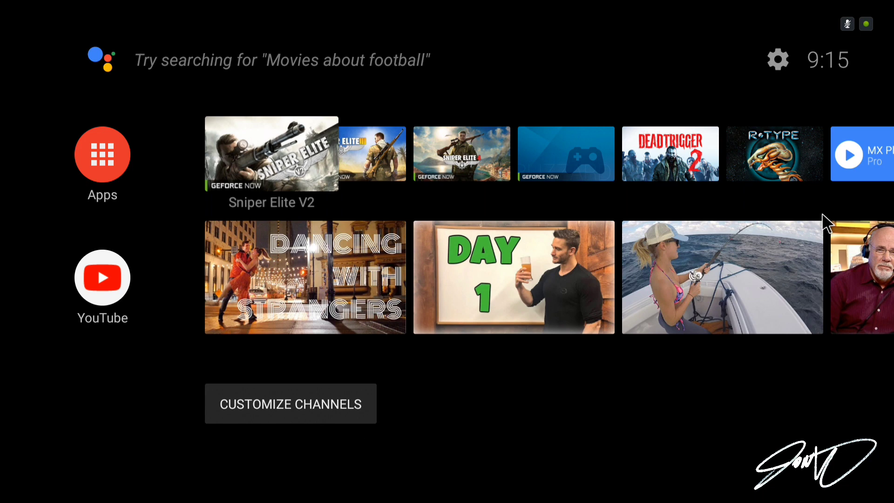
# Launch the Retro8 emulator from the favourite apps row on the home screen.
pyautogui.press('Right')
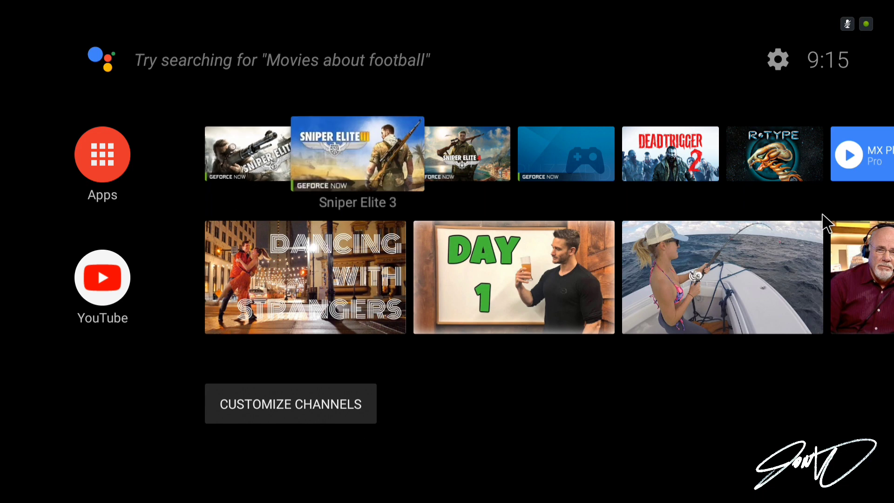
pyautogui.press('Down')
pyautogui.press('Up')
pyautogui.press('Right')
pyautogui.press('Right')
pyautogui.press('Right')
pyautogui.press('Right')
pyautogui.press('Right')
pyautogui.press('Right')
pyautogui.press('Right')
pyautogui.press('Right')
pyautogui.press('Right')
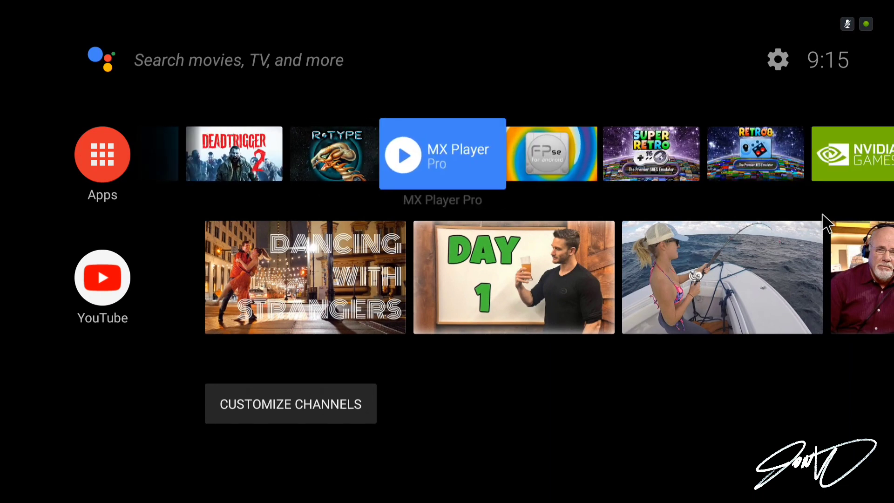
pyautogui.press('Right')
pyautogui.press('Right')
pyautogui.press('Left')
pyautogui.press('Left')
pyautogui.press('Left')
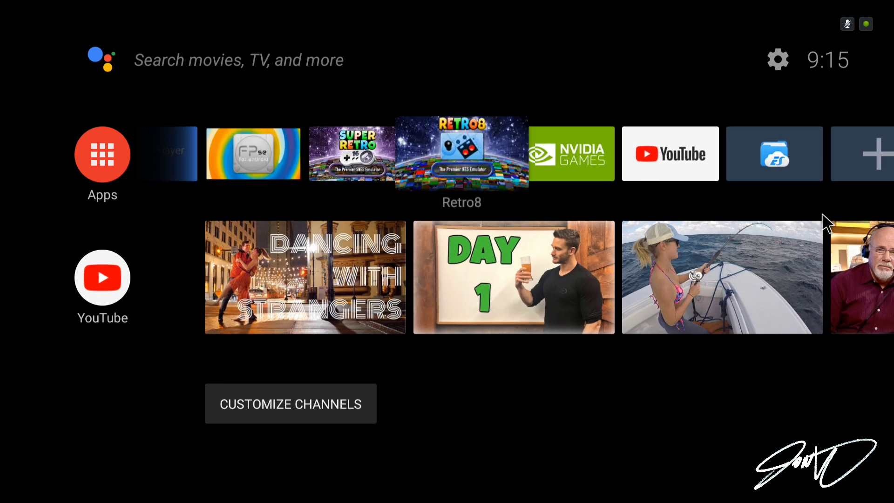
pyautogui.press('Return')
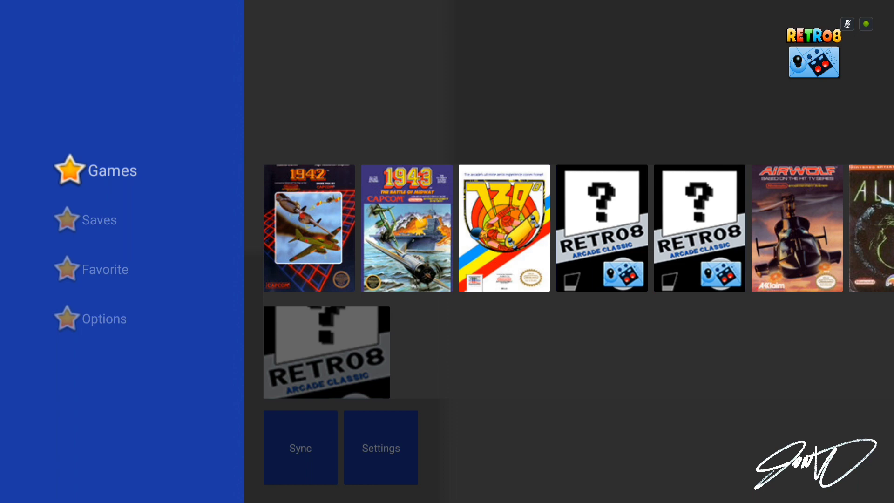
pyautogui.press('Down')
pyautogui.press('Down')
pyautogui.press('Down')
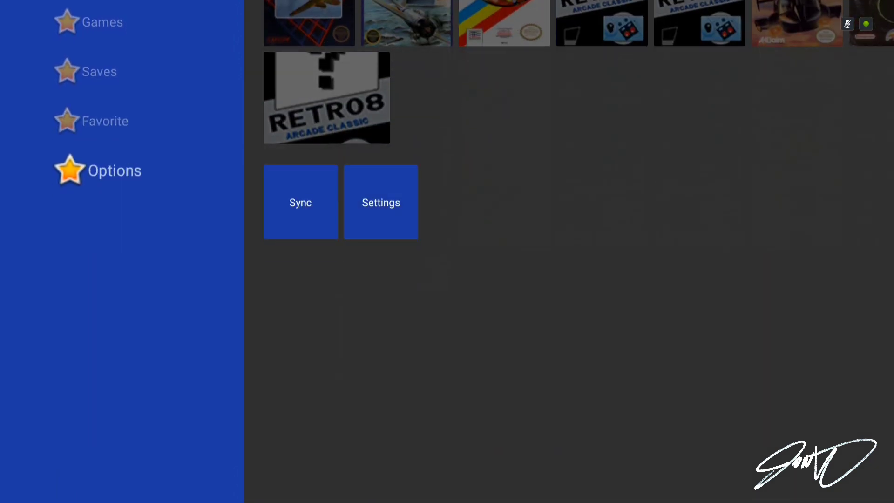
pyautogui.press('Up')
pyautogui.press('Up')
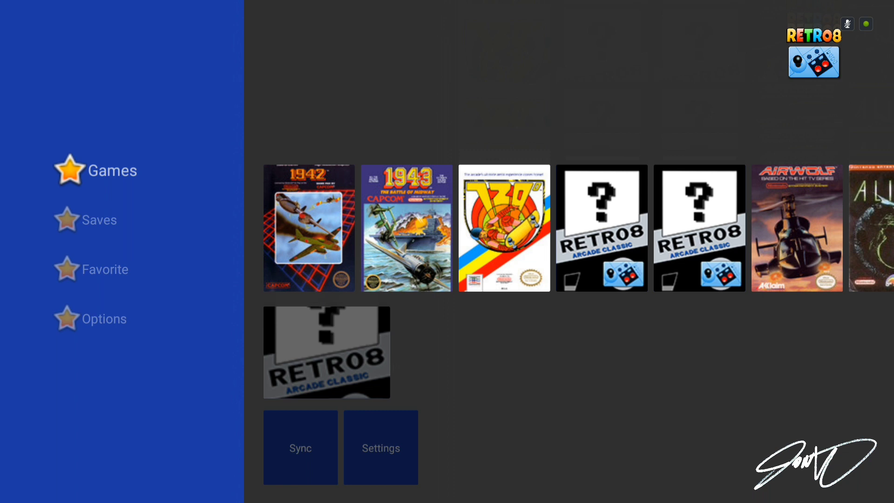
# Open the emulator's Settings from the Options section.
pyautogui.press('Down')
pyautogui.press('Down')
pyautogui.press('Down')
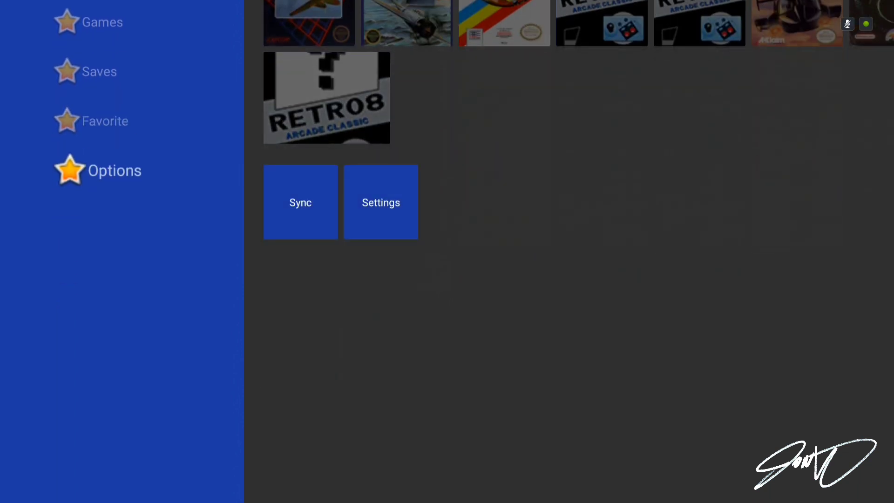
pyautogui.press('Right')
pyautogui.press('Right')
pyautogui.press('Return')
# Set the ROM Directory to the NES folder inside Games on the USB drive.
pyautogui.press('Right')
pyautogui.press('Right')
pyautogui.press('Right')
pyautogui.press('Right')
pyautogui.press('Right')
pyautogui.press('Right')
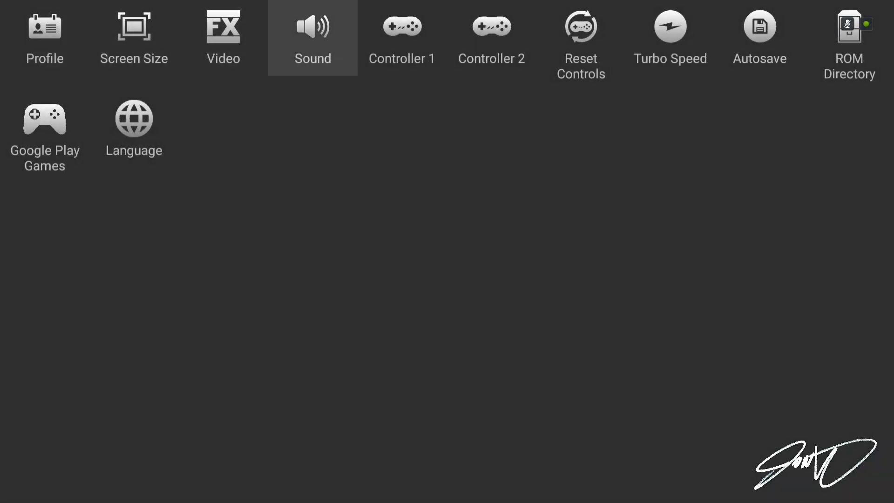
pyautogui.press('Right')
pyautogui.press('Right')
pyautogui.press('Right')
pyautogui.press('Return')
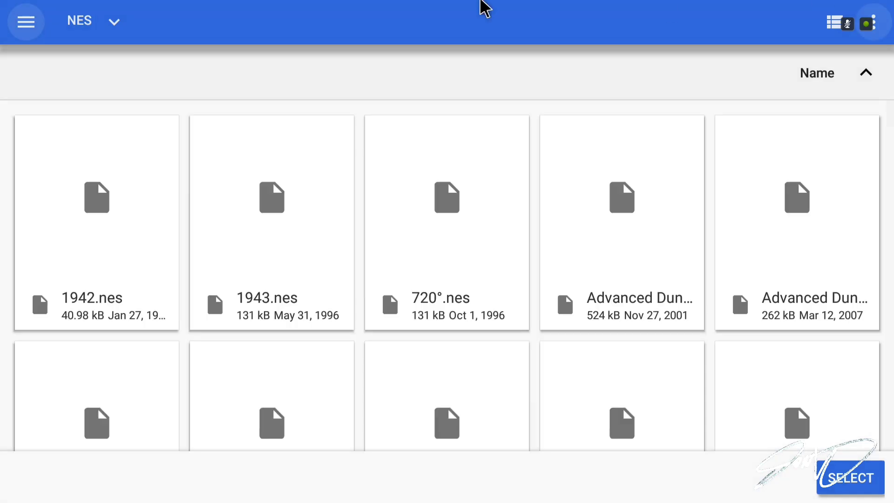
pyautogui.click(41, 31)
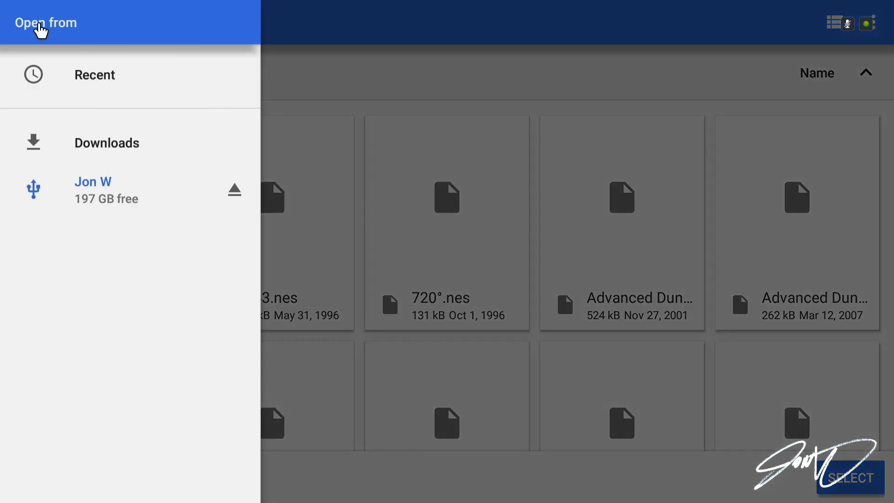
pyautogui.click(92, 201)
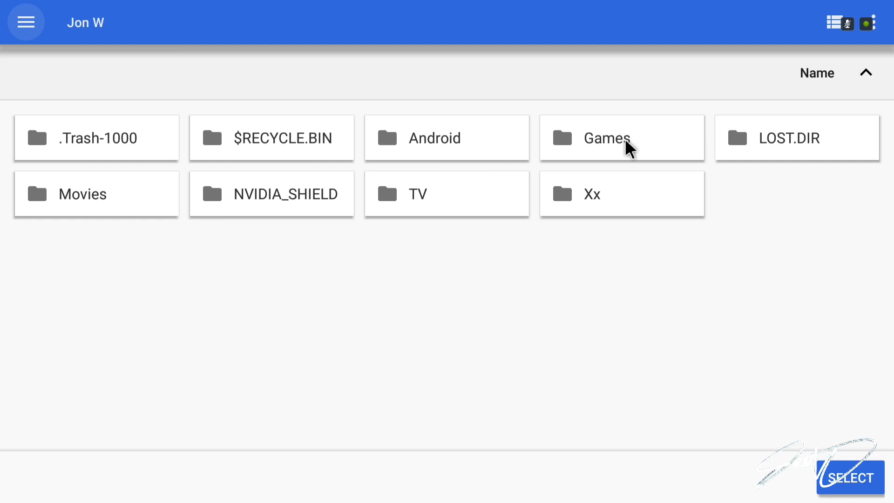
pyautogui.click(623, 150)
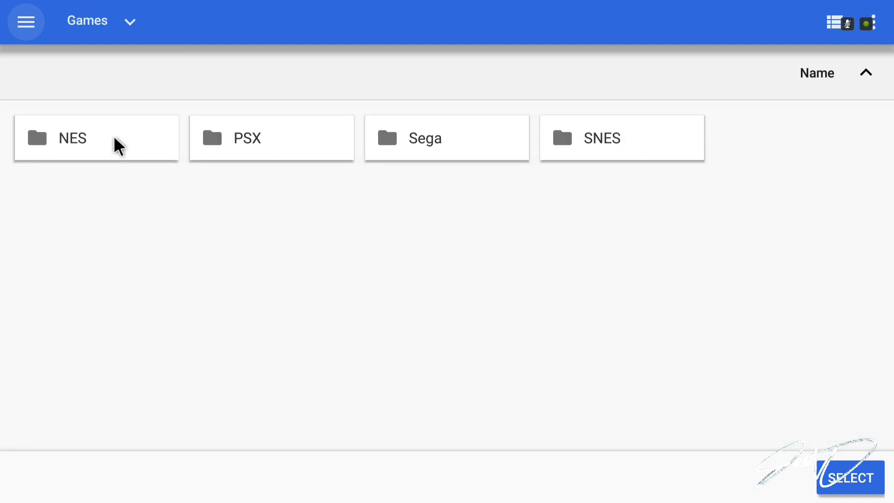
pyautogui.click(119, 146)
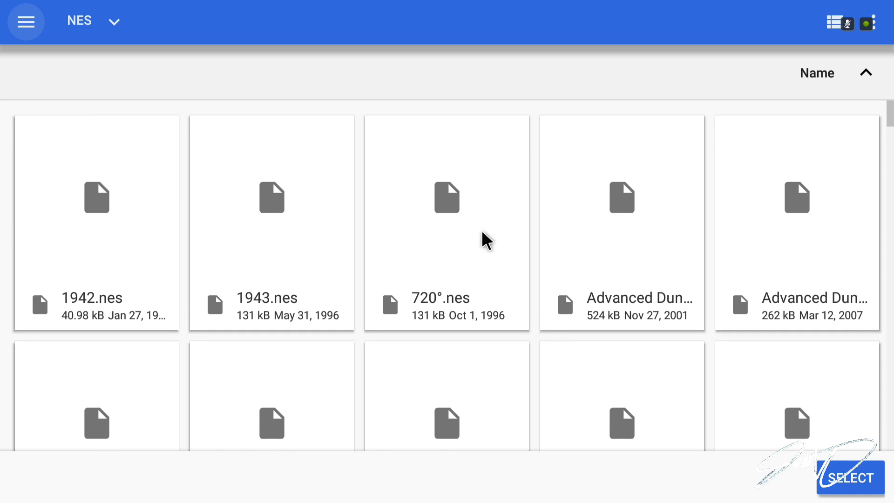
pyautogui.click(854, 475)
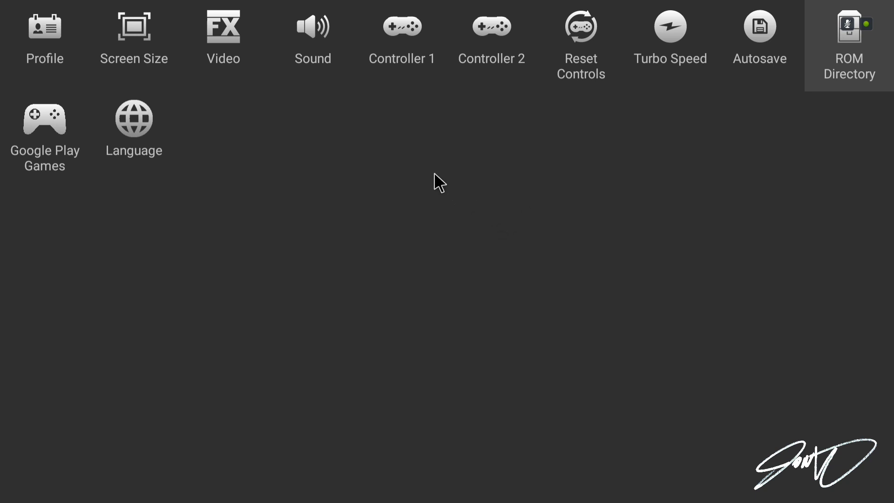
# Review the Controller 1 button mappings for the NVIDIA Controller v01.04, and return to the Options section.
pyautogui.click(398, 36)
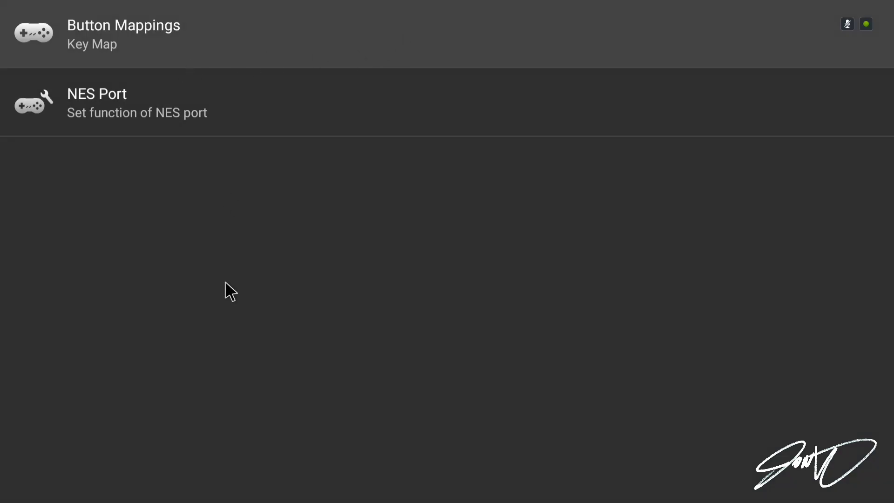
pyautogui.click(168, 43)
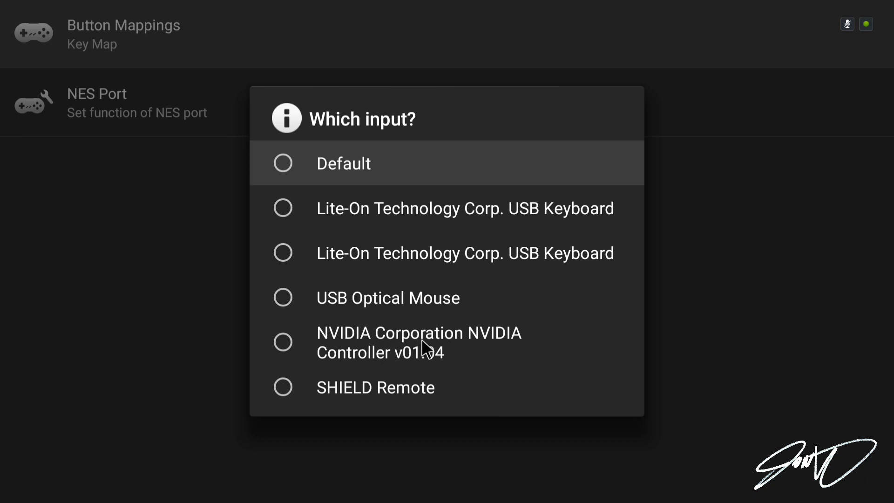
pyautogui.click(288, 342)
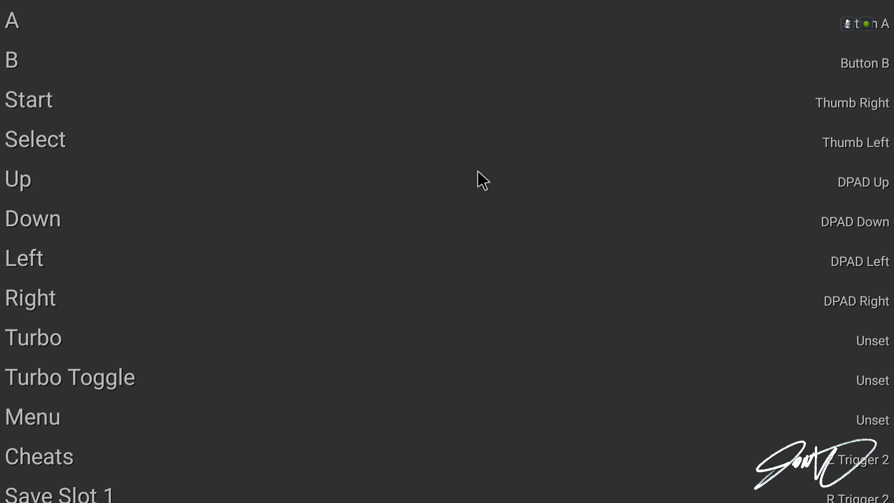
pyautogui.press('Escape')
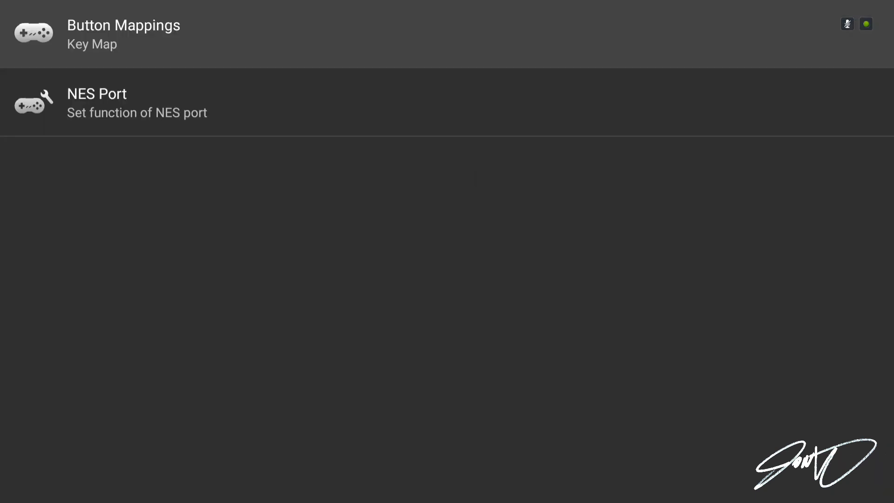
pyautogui.press('Escape')
pyautogui.press('Escape')
# Sync the game library by scanning the SD card for games with cover art download enabled.
pyautogui.press('Left')
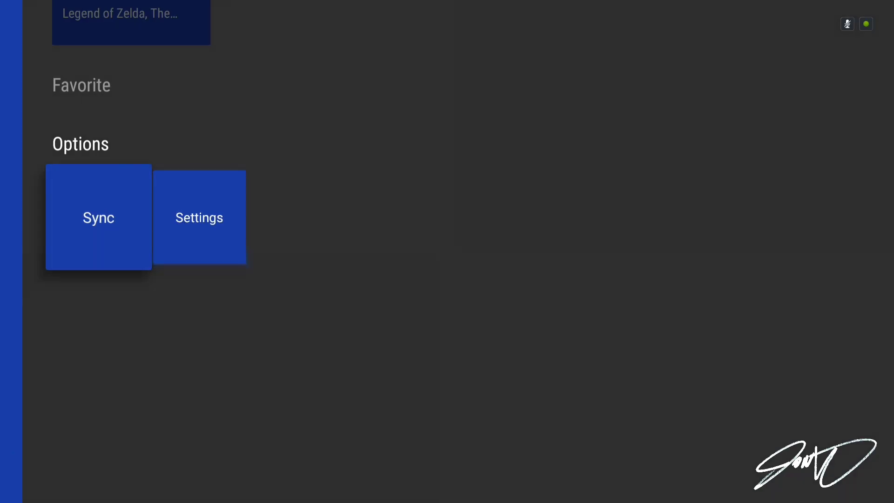
pyautogui.press('Return')
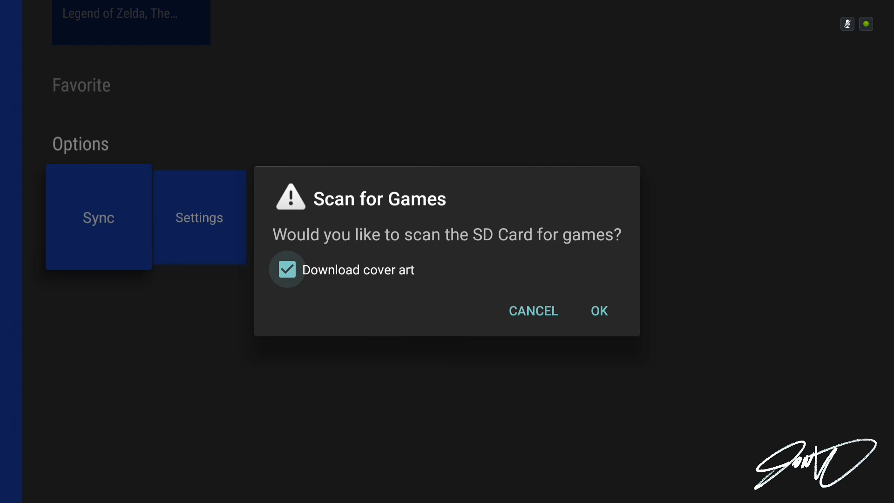
pyautogui.press('Down')
pyautogui.press('Right')
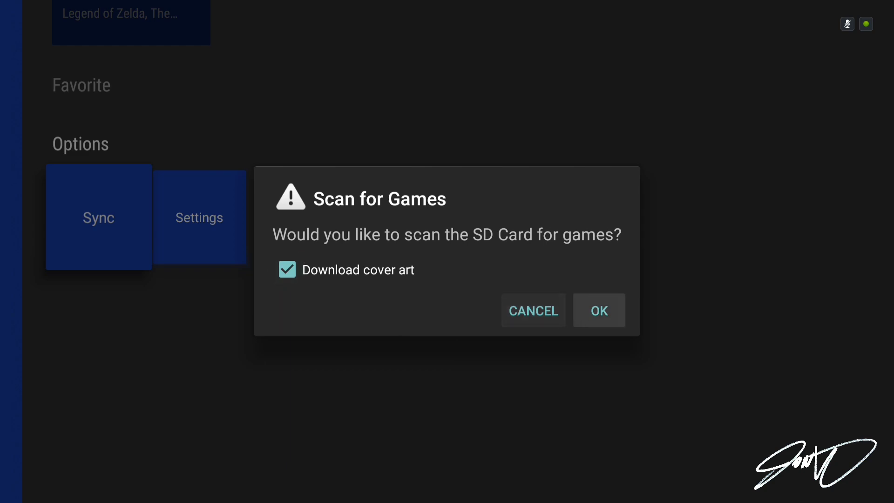
pyautogui.press('Return')
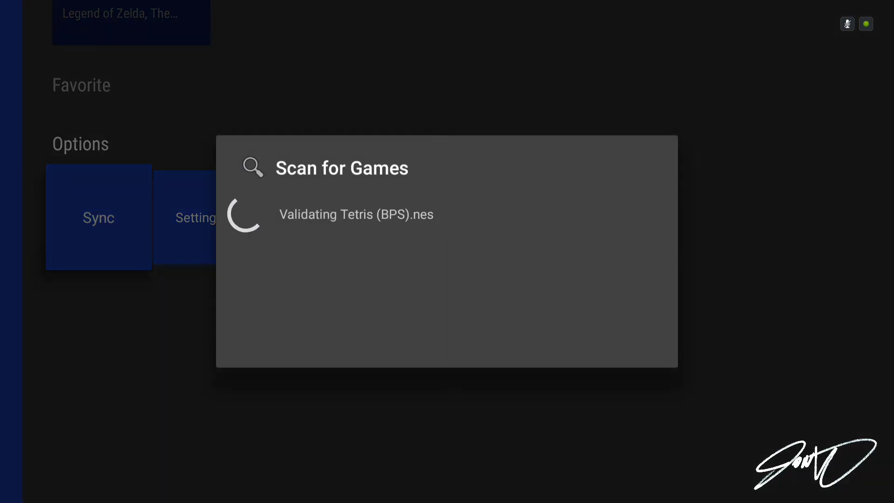
# Find "Legend of Zelda, The" in the Games row and open its load state choices.
pyautogui.press('Up')
pyautogui.press('Left')
pyautogui.press('Up')
pyautogui.press('Up')
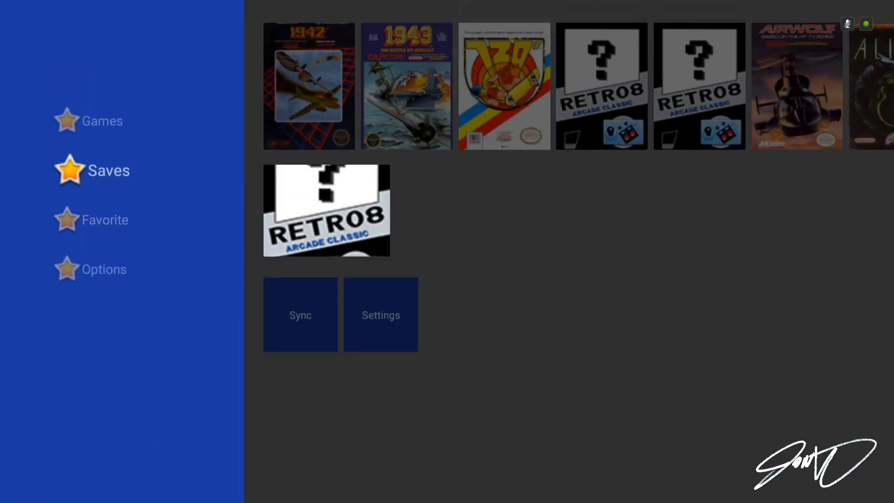
pyautogui.press('Right')
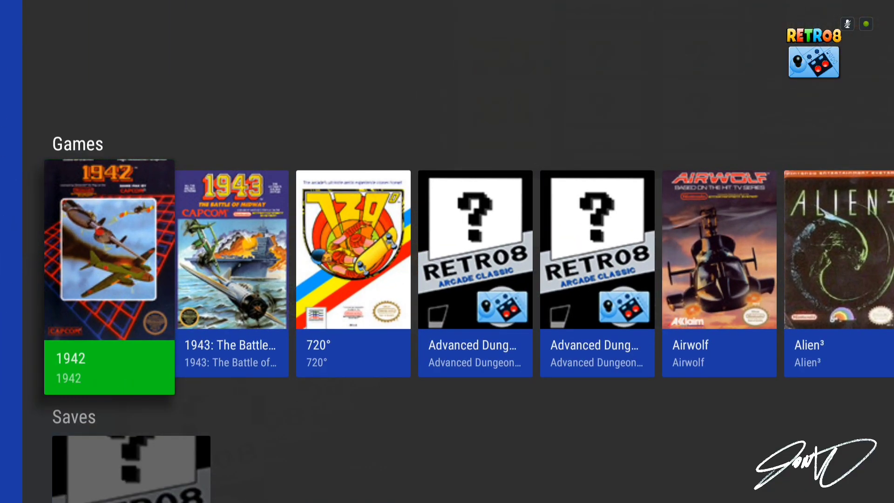
pyautogui.press('Right')
pyautogui.press('Right')
pyautogui.press('Right')
pyautogui.press('Right')
pyautogui.press('Right')
pyautogui.press('Right')
pyautogui.press('Right')
pyautogui.press('Right')
pyautogui.press('Right')
pyautogui.press('Right')
pyautogui.press('Right')
pyautogui.press('Right')
pyautogui.press('Right')
pyautogui.press('Right')
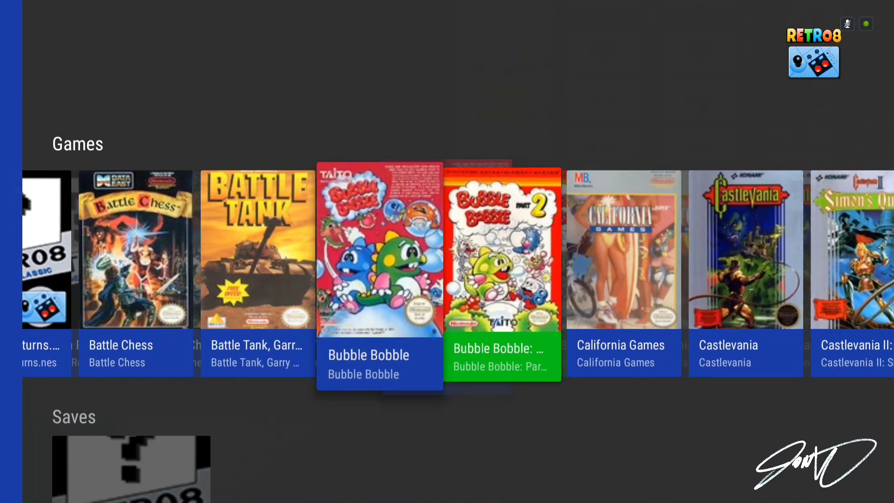
pyautogui.press('Right')
pyautogui.press('Right')
pyautogui.press('Right')
pyautogui.press('Right')
pyautogui.press('Right')
pyautogui.press('Right')
pyautogui.press('Right')
pyautogui.press('Right')
pyautogui.press('Right')
pyautogui.press('Right')
pyautogui.press('Right')
pyautogui.press('Right')
pyautogui.press('Right')
pyautogui.press('Right')
pyautogui.press('Right')
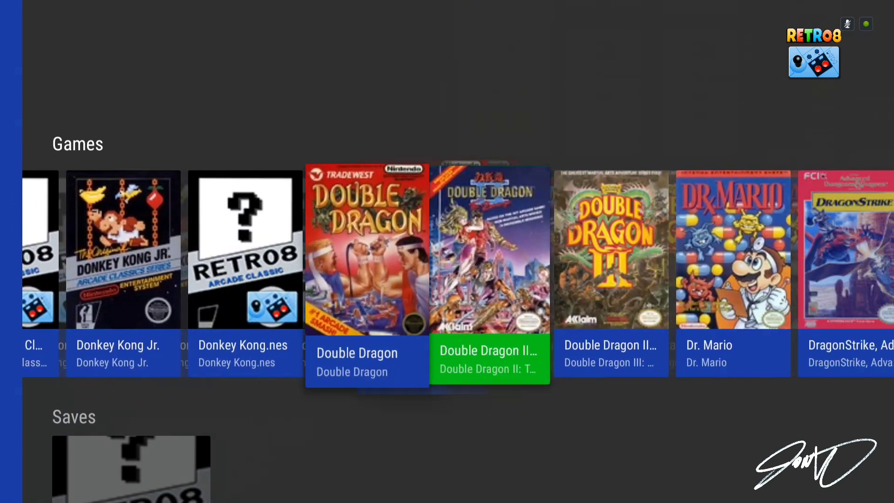
pyautogui.press('Right')
pyautogui.press('Right')
pyautogui.press('Right')
pyautogui.press('Right')
pyautogui.press('Right')
pyautogui.press('Right')
pyautogui.press('Right')
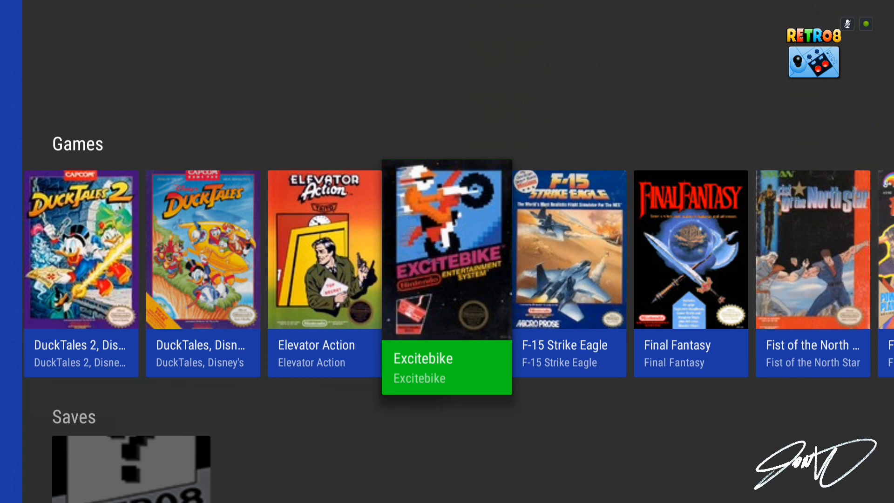
pyautogui.press('Right')
pyautogui.press('Right')
pyautogui.press('Right')
pyautogui.press('Right')
pyautogui.press('Right')
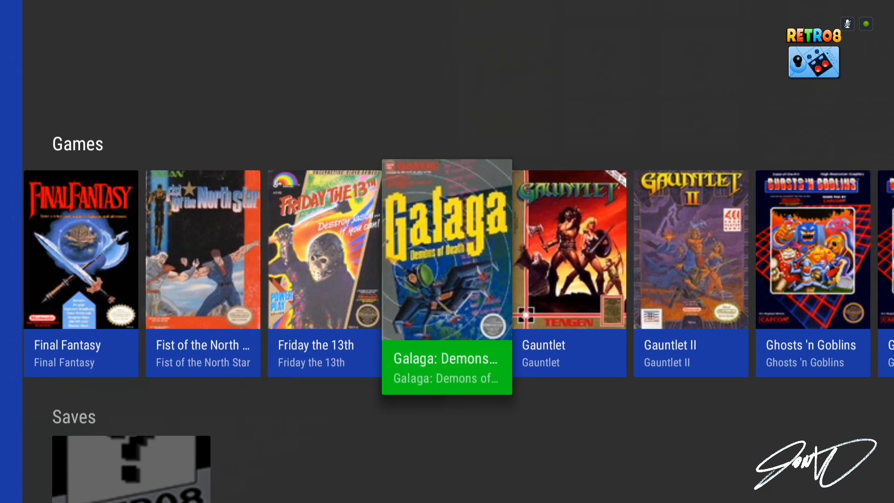
pyautogui.press('Right')
pyautogui.press('Right')
pyautogui.press('Right')
pyautogui.press('Right')
pyautogui.press('Right')
pyautogui.press('Right')
pyautogui.press('Right')
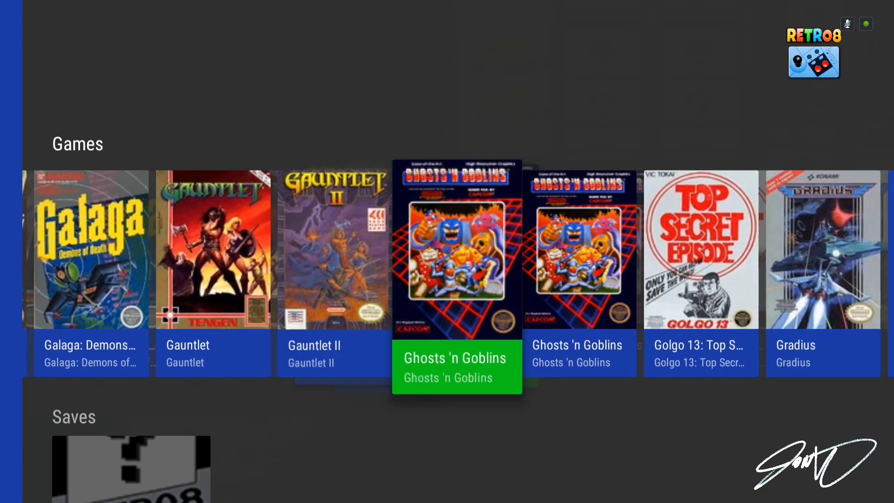
pyautogui.press('Right')
pyautogui.press('Right')
pyautogui.press('Right')
pyautogui.press('Right')
pyautogui.press('Right')
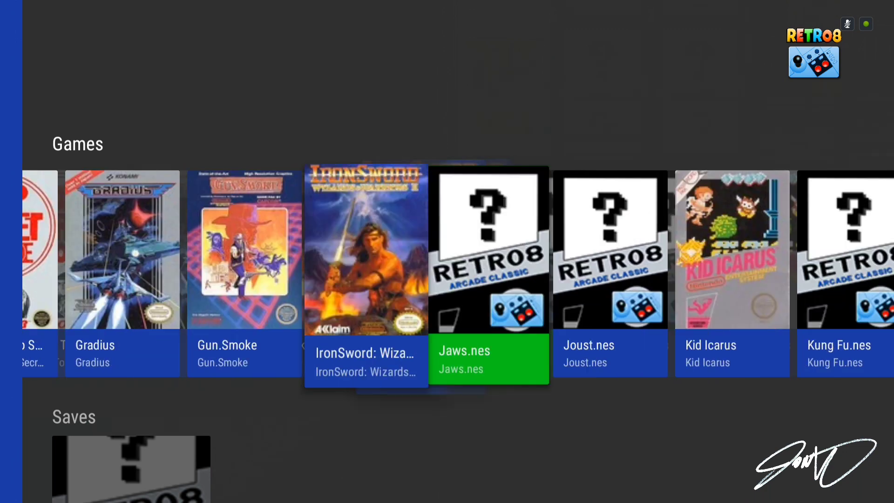
pyautogui.press('Right')
pyautogui.press('Right')
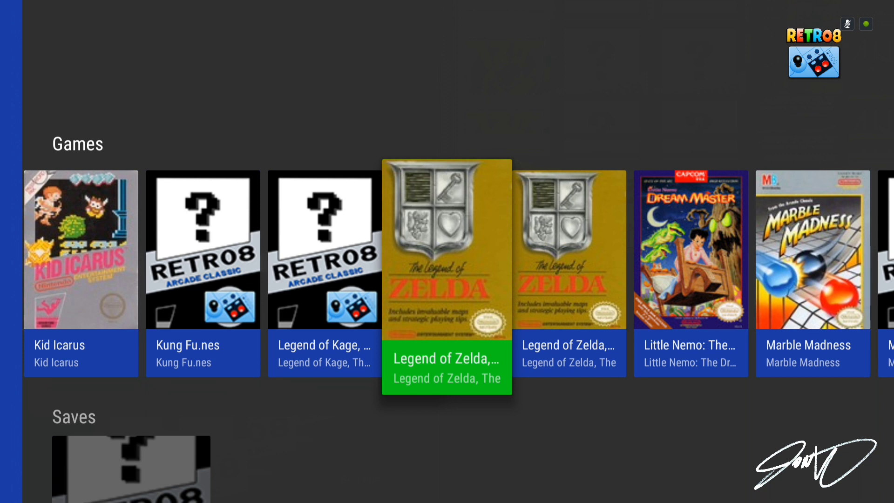
pyautogui.press('Return')
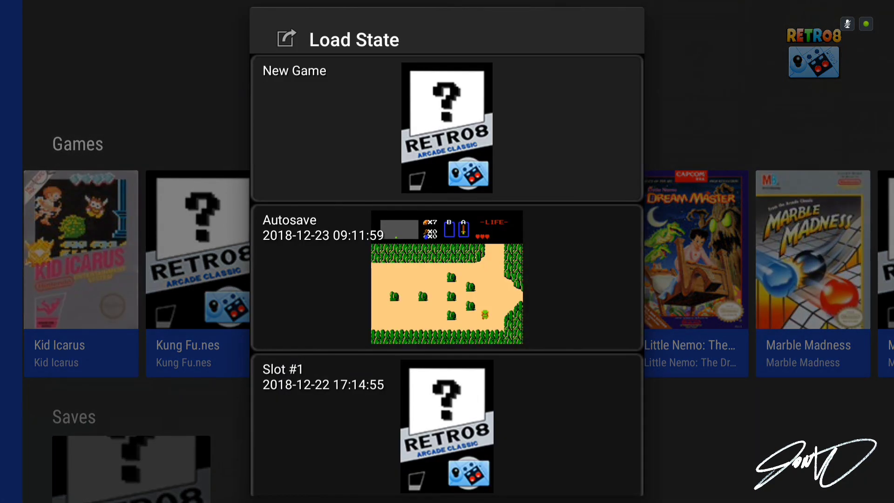
# Start The Legend of Zelda as a New Game instead of loading the autosave or Slot #1.
pyautogui.press('Down')
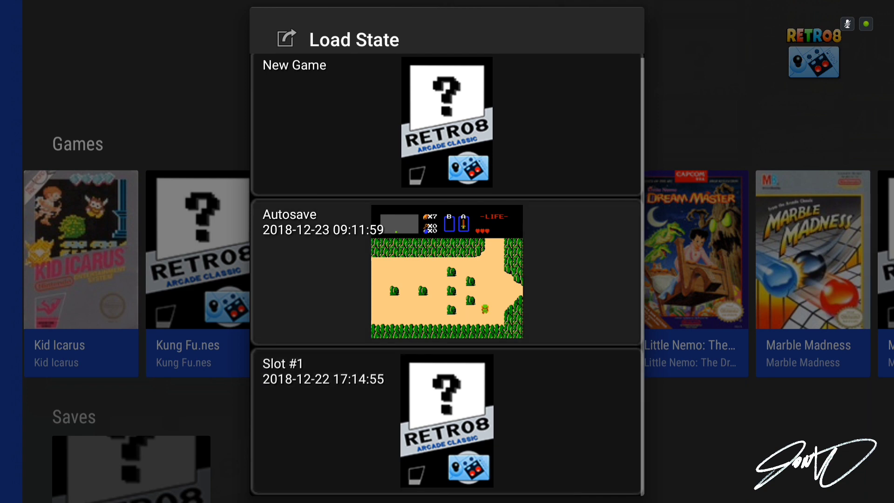
pyautogui.press('Up')
pyautogui.press('Up')
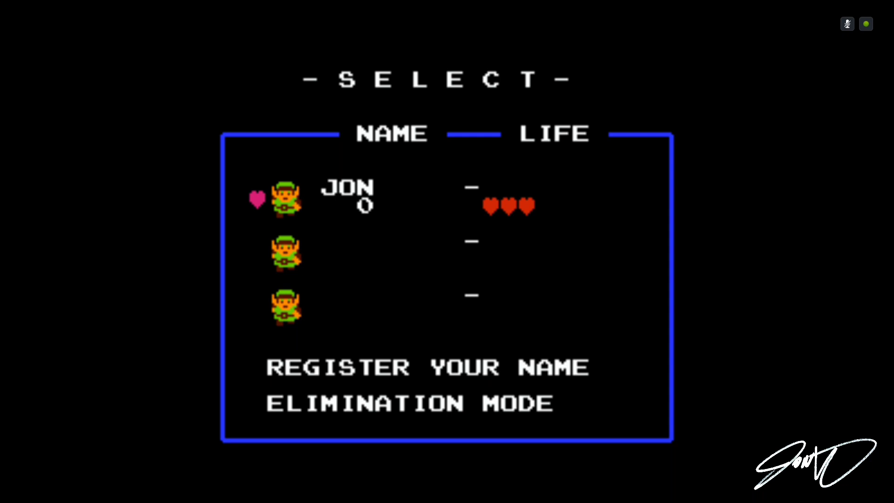
# Start playing with the first registered character on the game's select screen.
pyautogui.press('Tab')
pyautogui.press('Tab')
pyautogui.press('Tab')
pyautogui.press('Return')
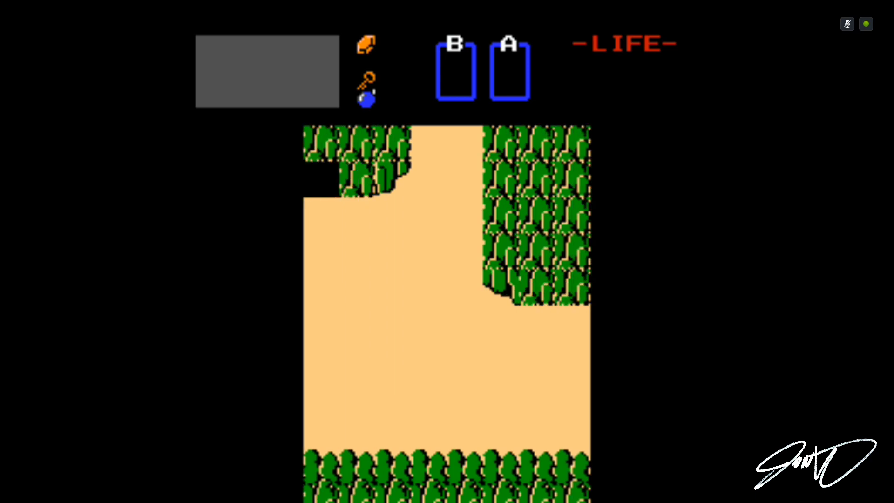
# Enter the cave on the starting screen and take the sword from the old man.
pyautogui.press('Up')
pyautogui.press('Left')
pyautogui.press('Up')
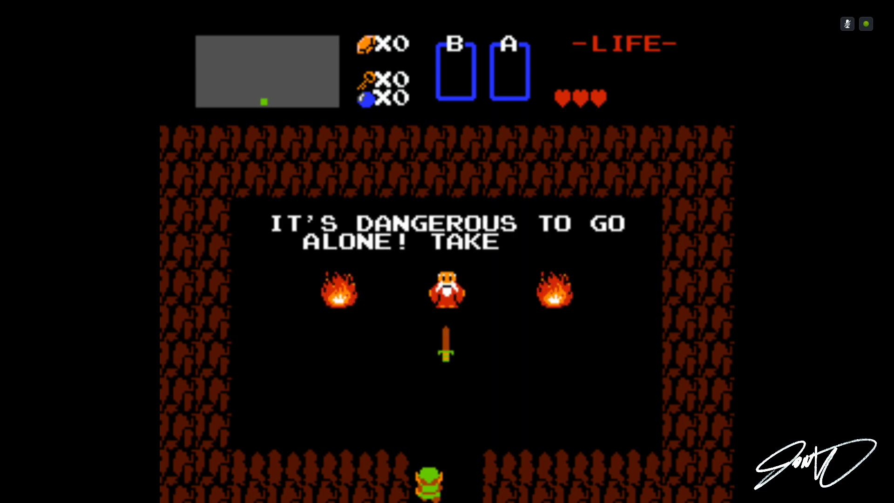
pyautogui.press('Up')
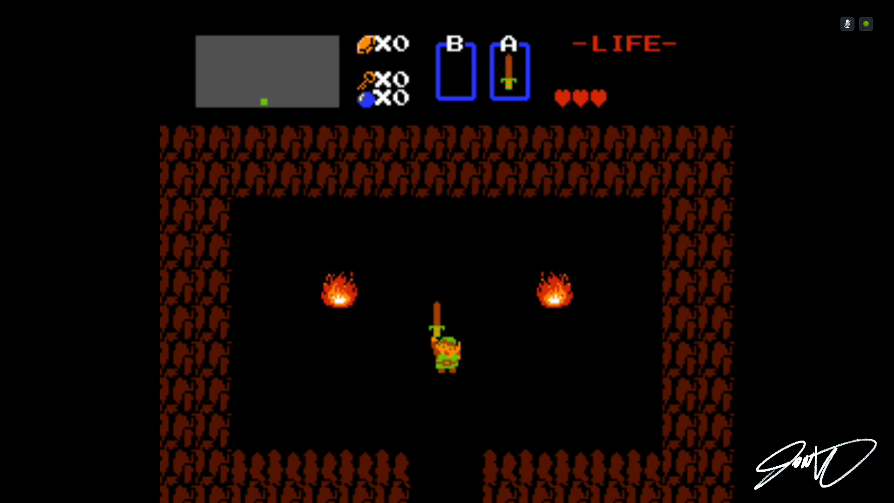
# Leave the cave, try the sword outside and walk north through the gap to the next screen.
pyautogui.press('Right')
pyautogui.press('Down')
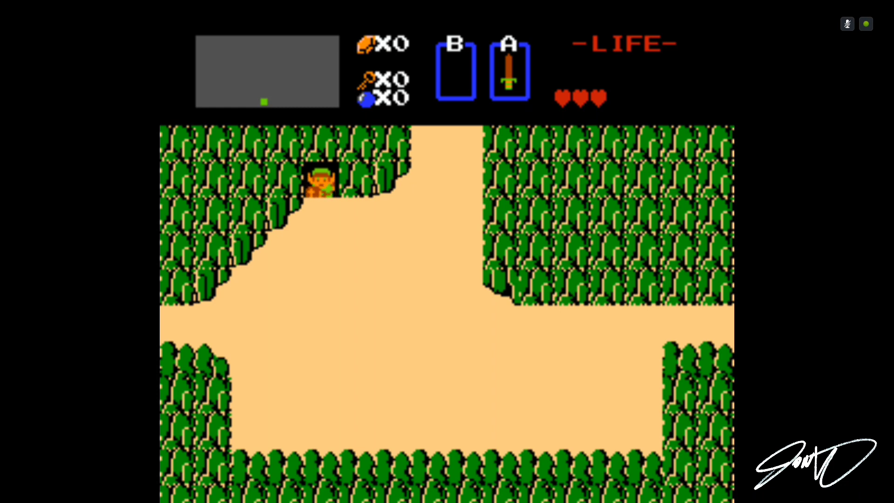
pyautogui.press('Down')
pyautogui.press('Right')
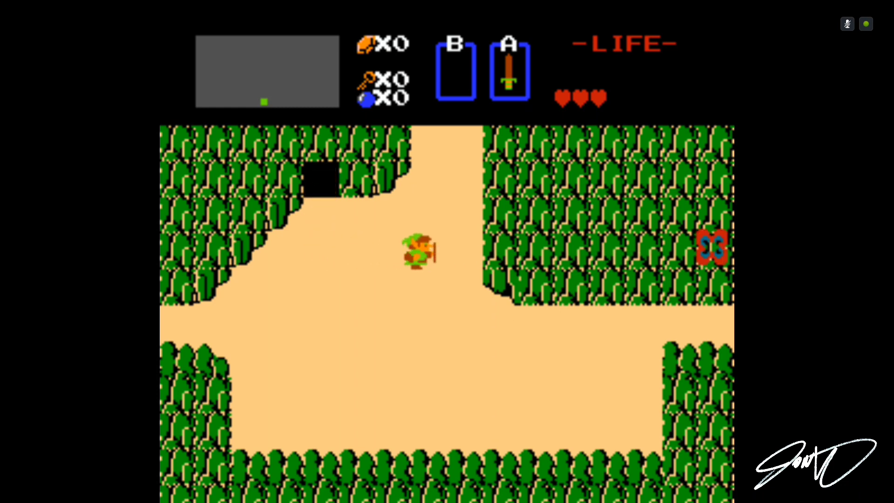
pyautogui.press('x')
pyautogui.press('Up')
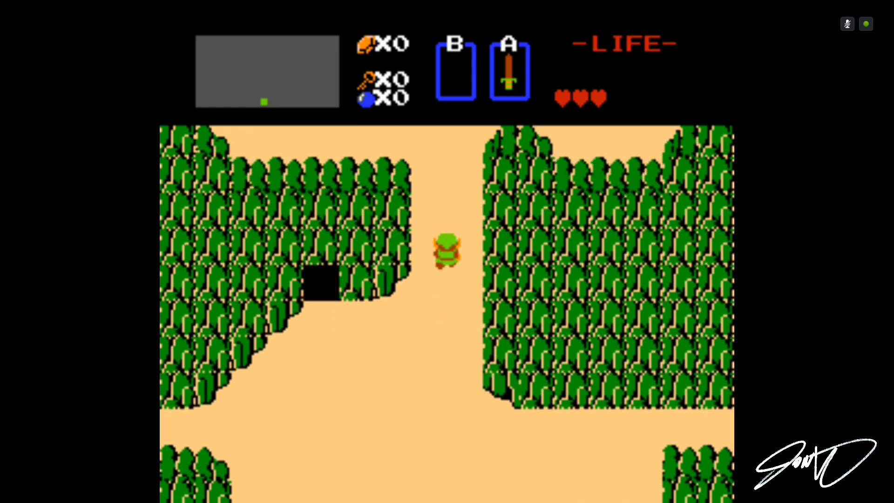
pyautogui.press('Up')
pyautogui.press('Right')
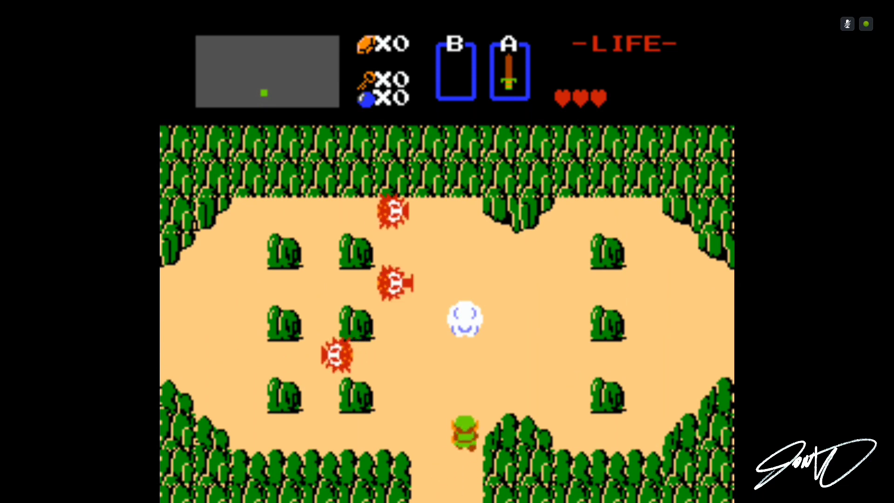
# Defeat the red enemies in the clearing north of the start with the sword and pick up the rupee.
pyautogui.press('Up')
pyautogui.press('x')
pyautogui.press('Right')
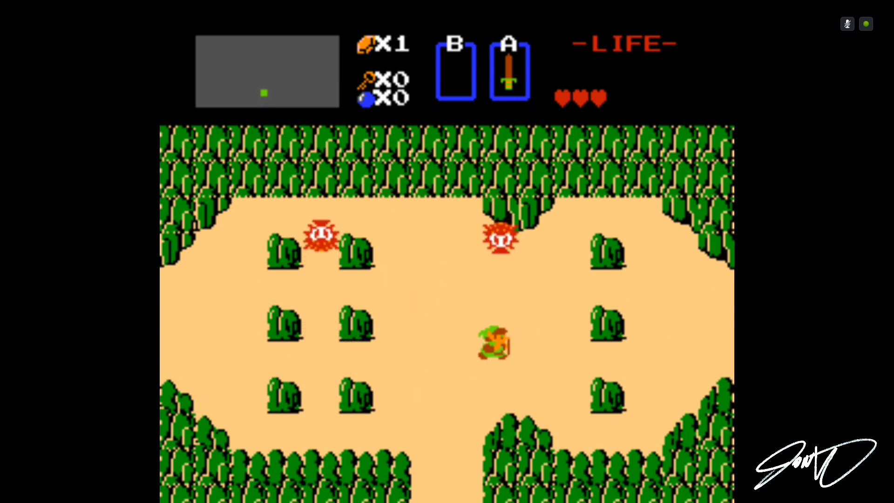
pyautogui.press('Up')
pyautogui.press('x')
pyautogui.press('x')
pyautogui.press('Left')
pyautogui.press('x')
pyautogui.press('Up')
pyautogui.press('Left')
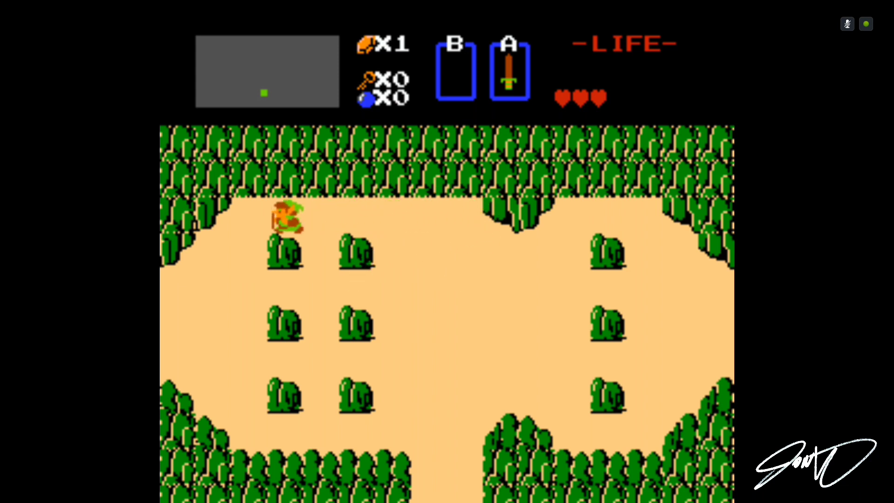
# Walk west out of the clearing and fight through the adjoining area with the sword.
pyautogui.press('Left')
pyautogui.press('Down')
pyautogui.press('Left')
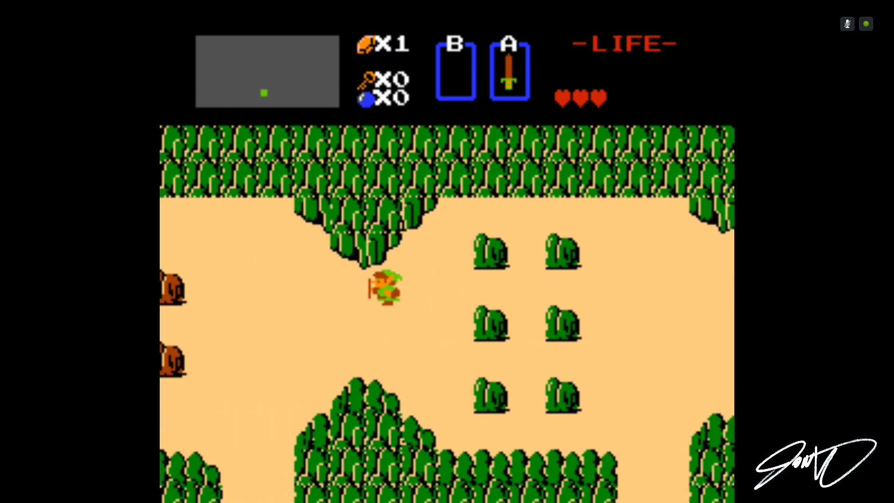
pyautogui.press('Up')
pyautogui.press('Up')
pyautogui.press('Left')
pyautogui.press('x')
pyautogui.press('Left')
pyautogui.press('x')
pyautogui.press('Left')
pyautogui.press('x')
pyautogui.press('Left')
pyautogui.press('x')
pyautogui.press('Left')
# Work south and west to the riverside screen, striking enemies with the sword and collecting rupees on the way.
pyautogui.press('Down')
pyautogui.press('Down')
pyautogui.press('Right')
pyautogui.press('Down')
pyautogui.press('Right')
pyautogui.press('Down')
pyautogui.press('Down')
pyautogui.press('Down')
pyautogui.press('x')
pyautogui.press('x')
pyautogui.press('Down')
pyautogui.press('Down')
pyautogui.press('Left')
pyautogui.press('x')
pyautogui.press('Down')
pyautogui.press('Down')
pyautogui.press('Left')
pyautogui.press('x')
pyautogui.press('Down')
pyautogui.press('Left')
pyautogui.press('Left')
pyautogui.press('Up')
pyautogui.press('Left')
pyautogui.press('Up')
pyautogui.press('Right')
pyautogui.press('Up')
pyautogui.press('Down')
pyautogui.press('Right')
pyautogui.press('Down')
pyautogui.press('Left')
pyautogui.press('Left')
pyautogui.press('x')
pyautogui.press('Left')
pyautogui.press('Down')
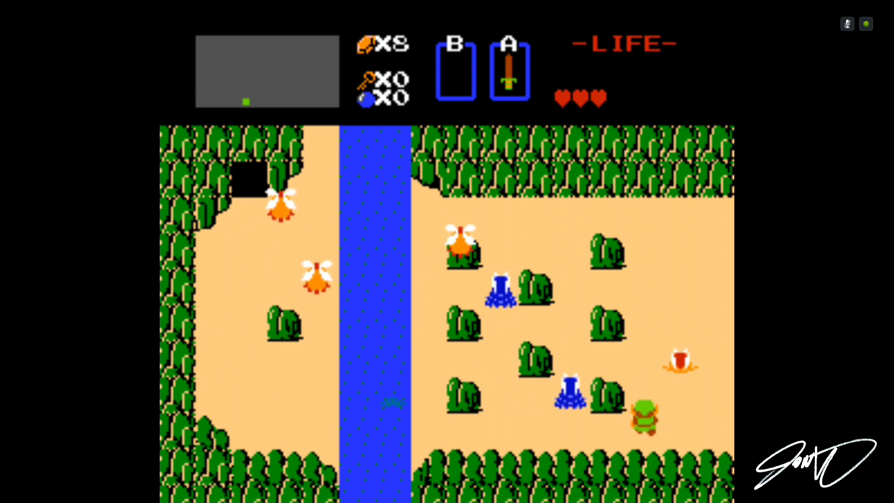
# Leave the riverside screen by walking east along its lower edge.
pyautogui.press('Right')
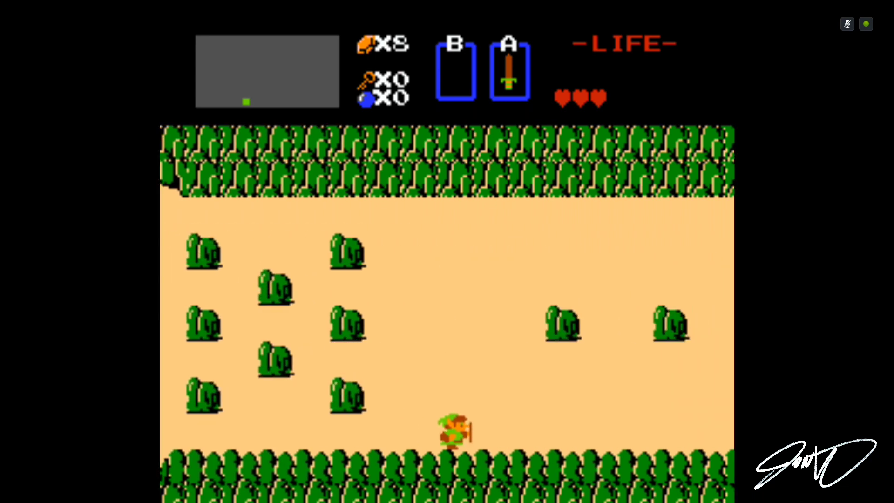
pyautogui.press('Right')
pyautogui.press('Right')
pyautogui.press('Up')
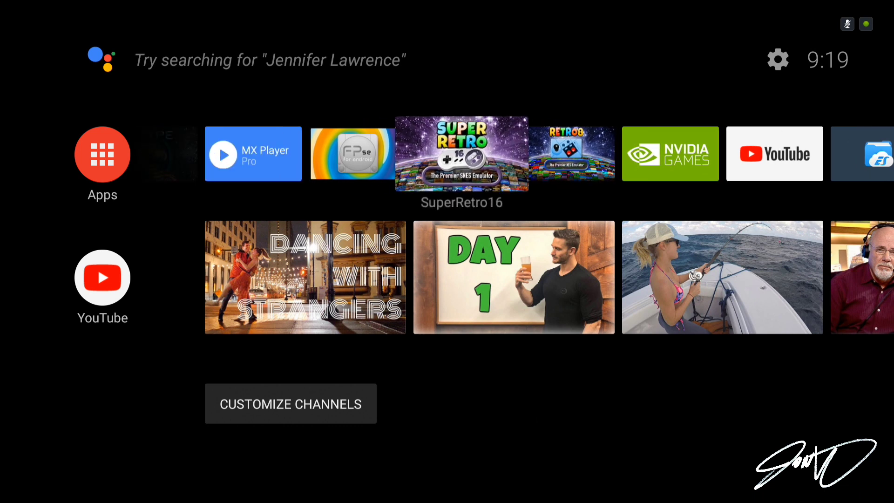
pyautogui.press('Left')
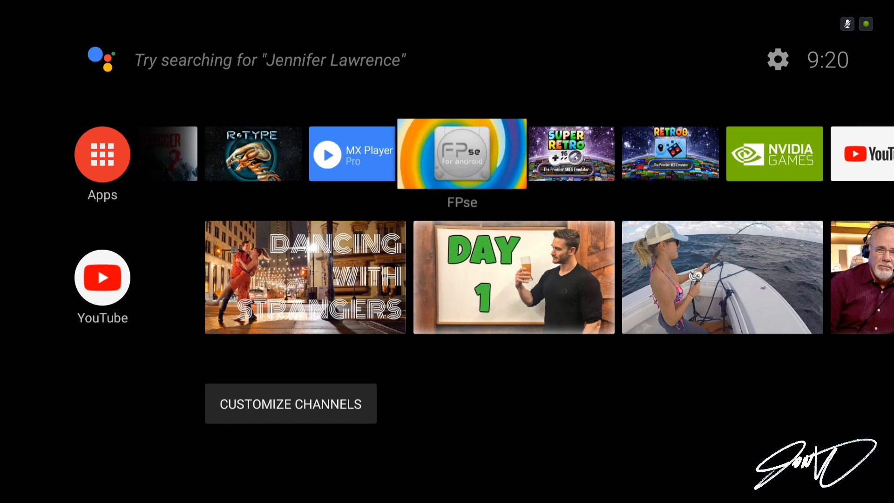
pyautogui.press('Left')
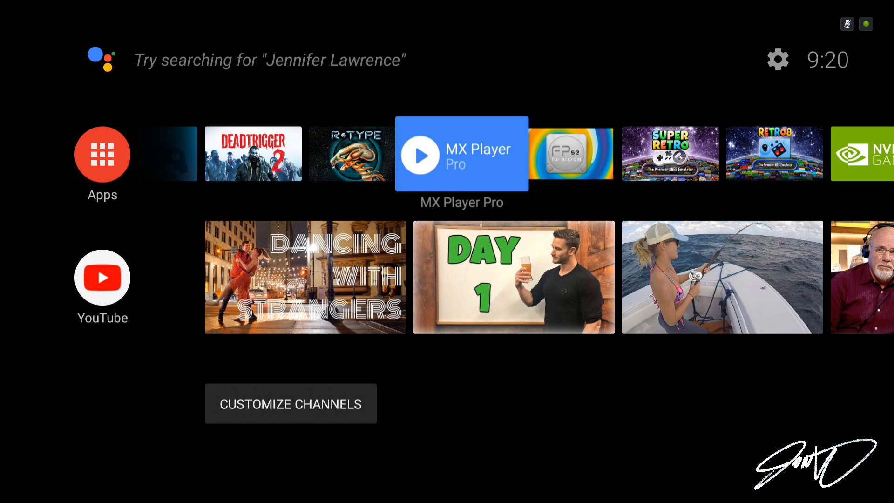
pyautogui.press('Left')
pyautogui.press('Left')
pyautogui.press('Left')
pyautogui.press('Left')
pyautogui.press('Left')
pyautogui.press('Left')
pyautogui.press('Right')
pyautogui.press('Right')
pyautogui.press('Right')
pyautogui.press('Right')
pyautogui.press('Right')
pyautogui.press('Right')
pyautogui.press('Right')
pyautogui.press('Right')
pyautogui.press('Right')
pyautogui.press('Right')
pyautogui.press('Right')
pyautogui.press('Right')
pyautogui.press('Right')
pyautogui.press('Left')
pyautogui.press('Left')
pyautogui.press('Left')
pyautogui.press('Left')
pyautogui.press('Left')
pyautogui.press('Left')
pyautogui.press('Left')
pyautogui.press('Left')
pyautogui.press('Left')
pyautogui.press('Left')
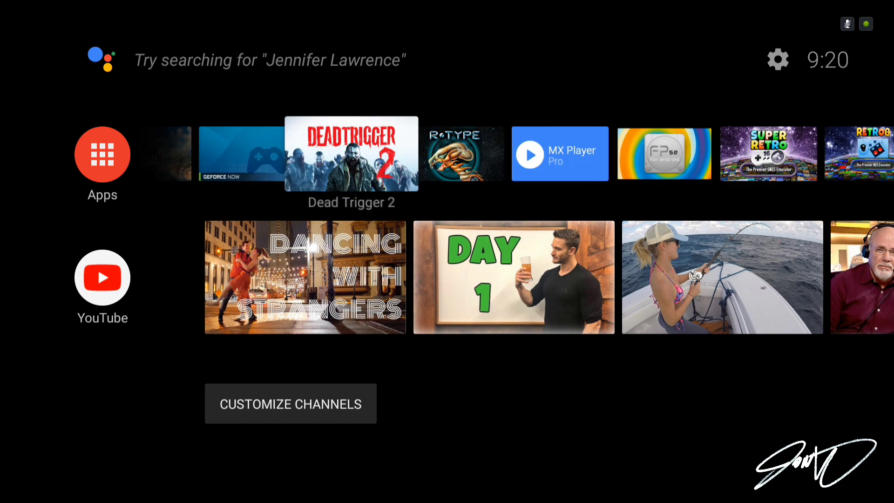
pyautogui.press('Left')
pyautogui.press('Left')
pyautogui.press('Left')
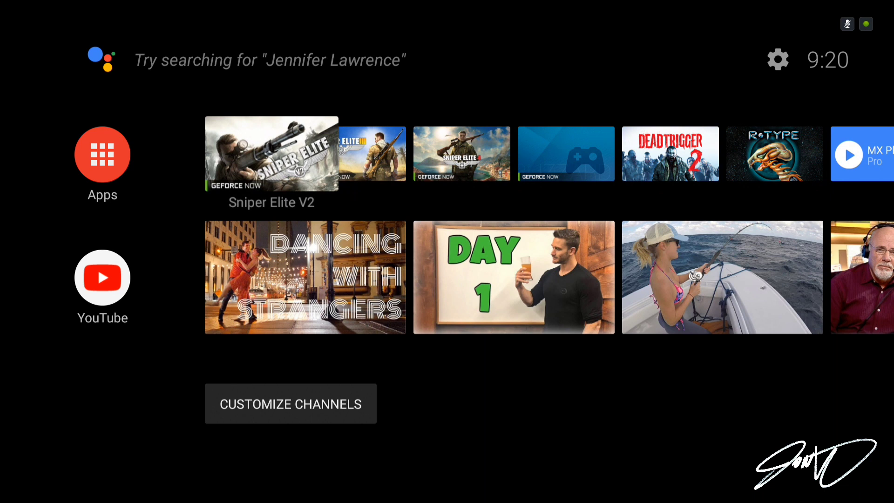